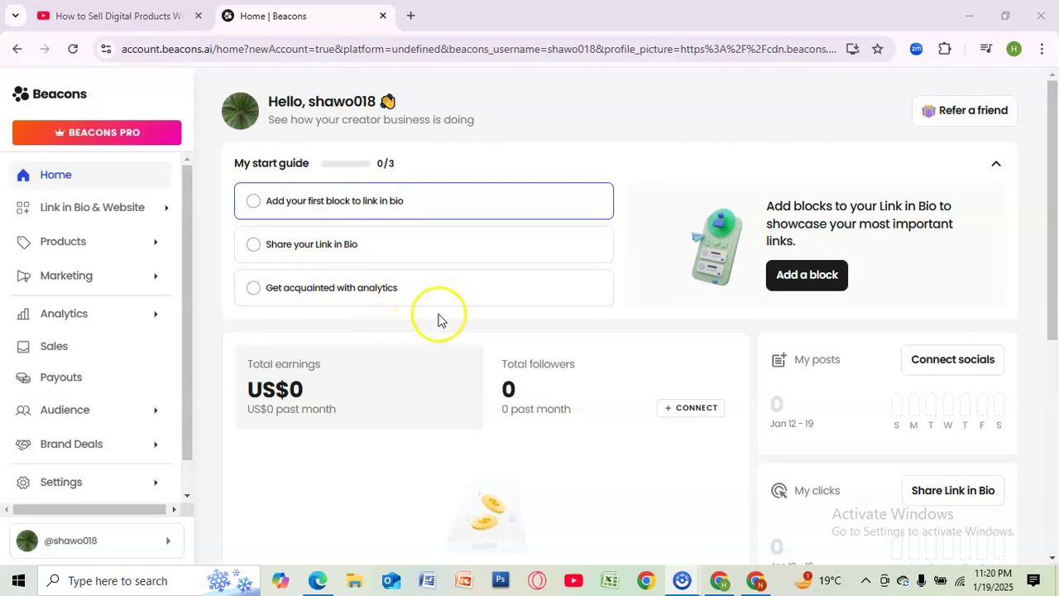
Scroll through the new account's home dashboard, reviewing earnings, followers, clicks and the start guide.
scroll(441, 317, "down", 2)
scroll(441, 318, "up", 2)
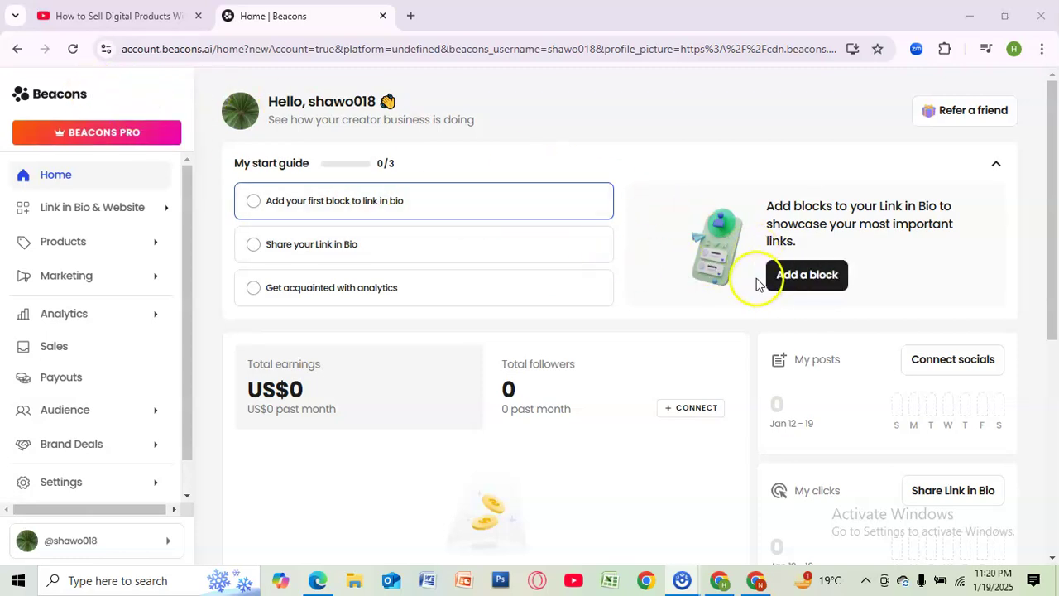
scroll(787, 174, "down", 5)
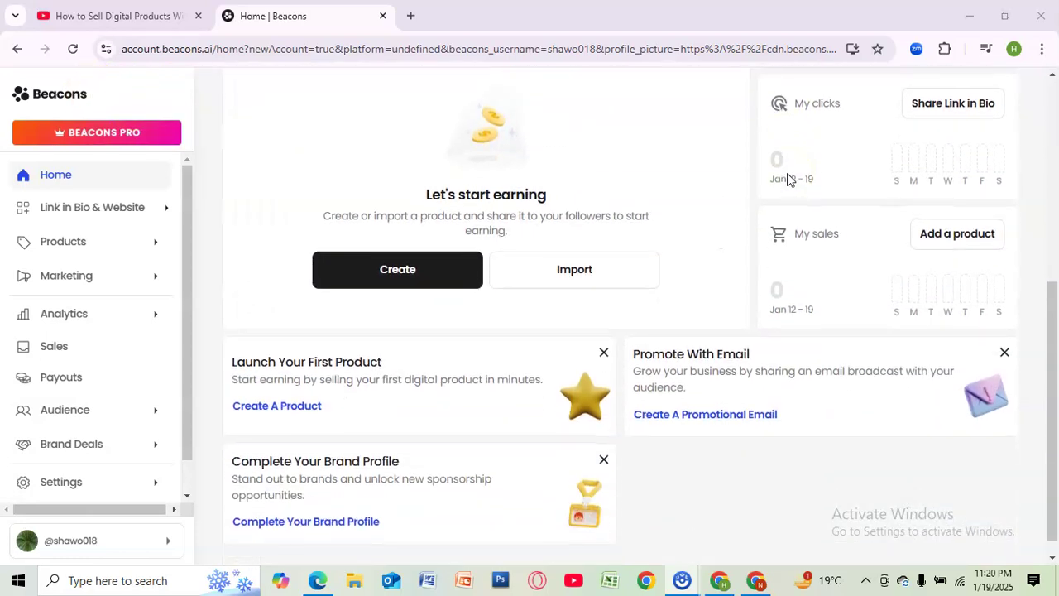
scroll(787, 176, "up", 5)
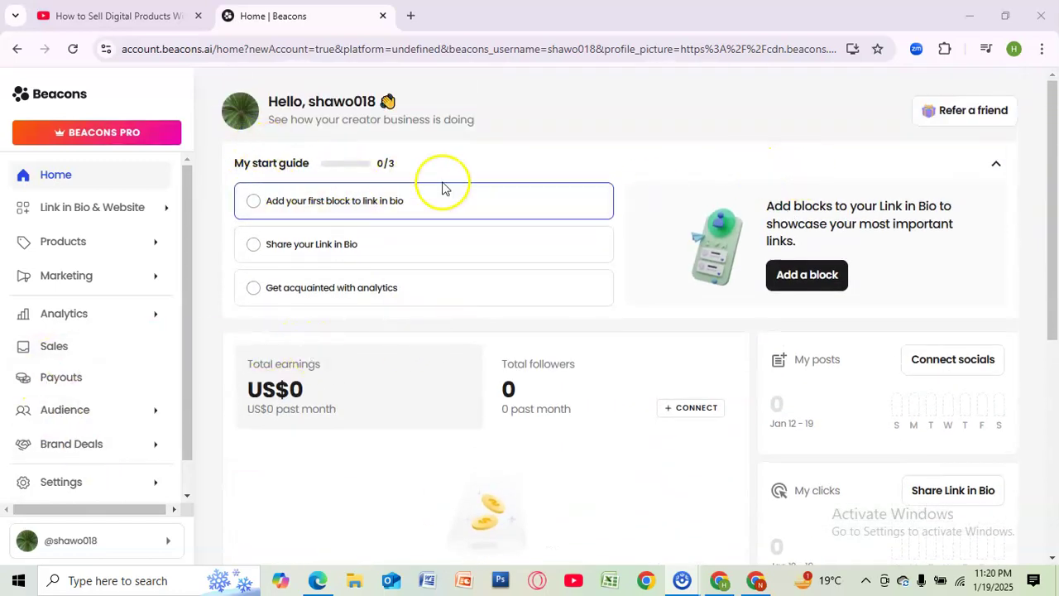
scroll(630, 163, "down", 2)
scroll(631, 166, "up", 2)
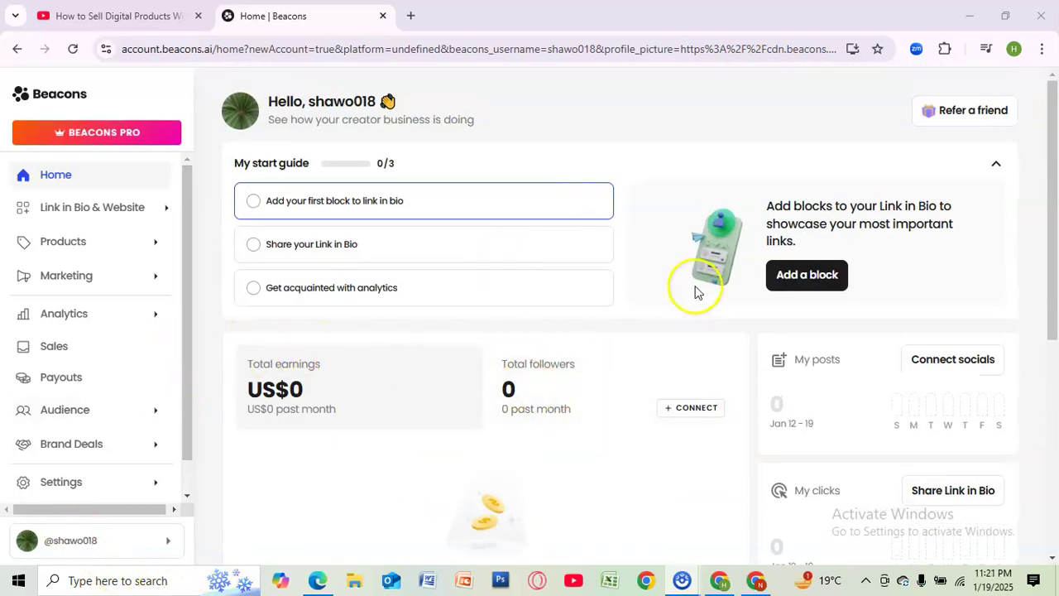
scroll(559, 228, "down", 4)
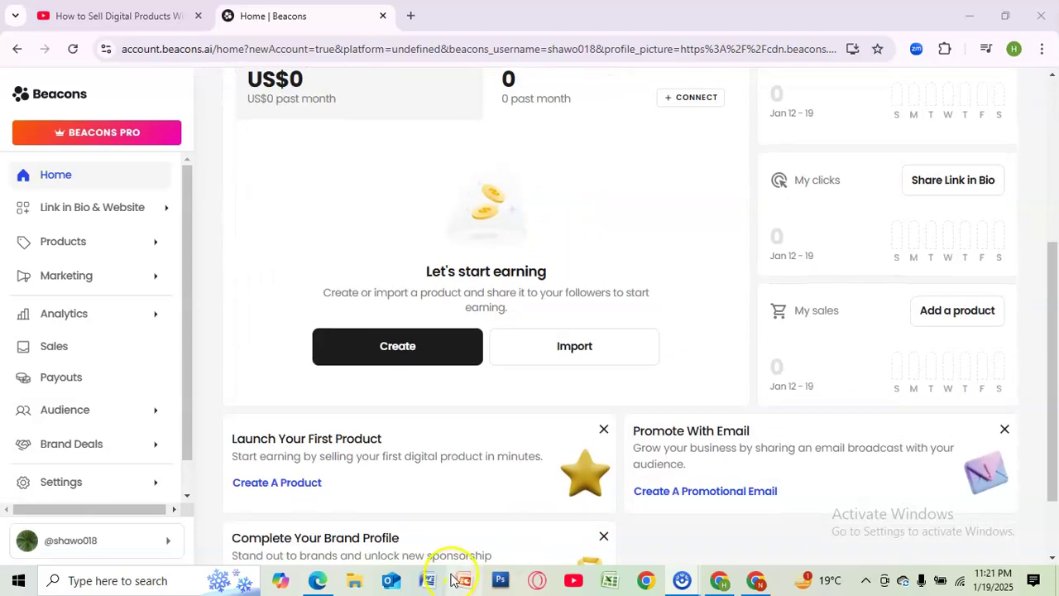
scroll(563, 402, "up", 4)
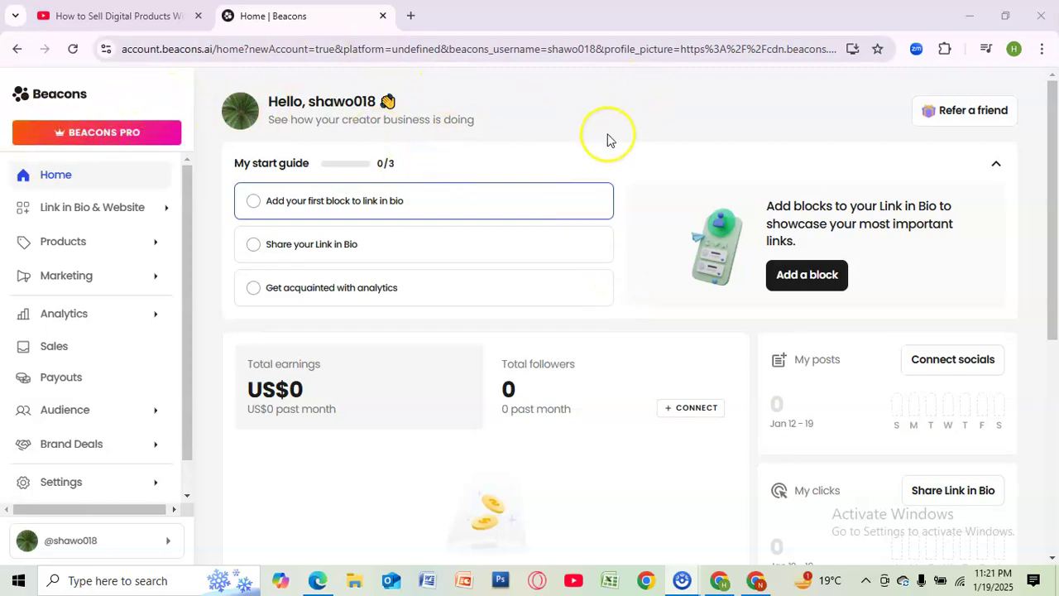
scroll(608, 137, "down", 5)
scroll(608, 141, "up", 5)
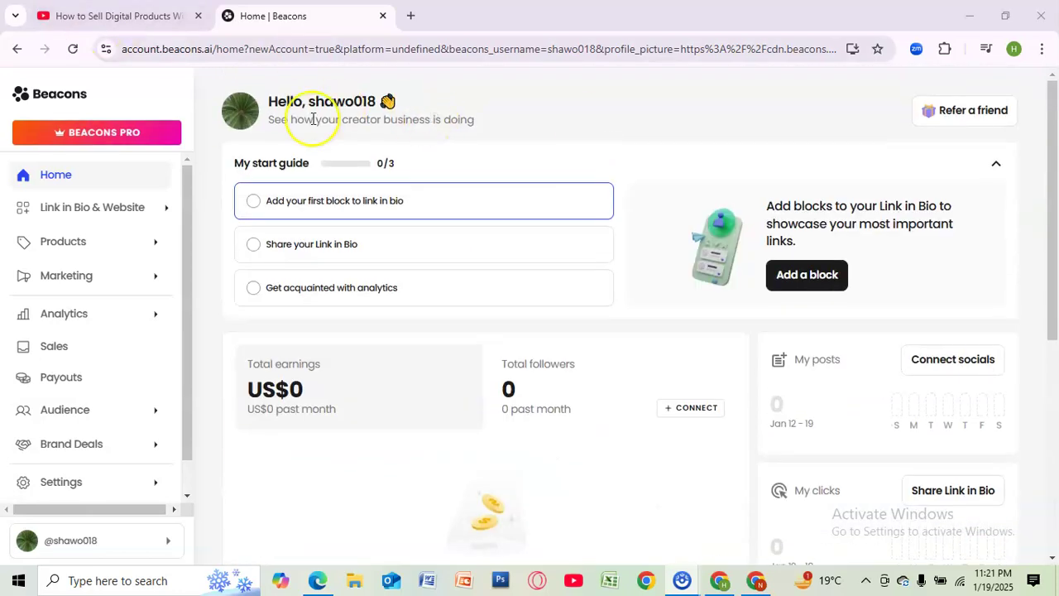
scroll(532, 169, "down", 1)
scroll(538, 169, "down", 2)
scroll(546, 169, "down", 2)
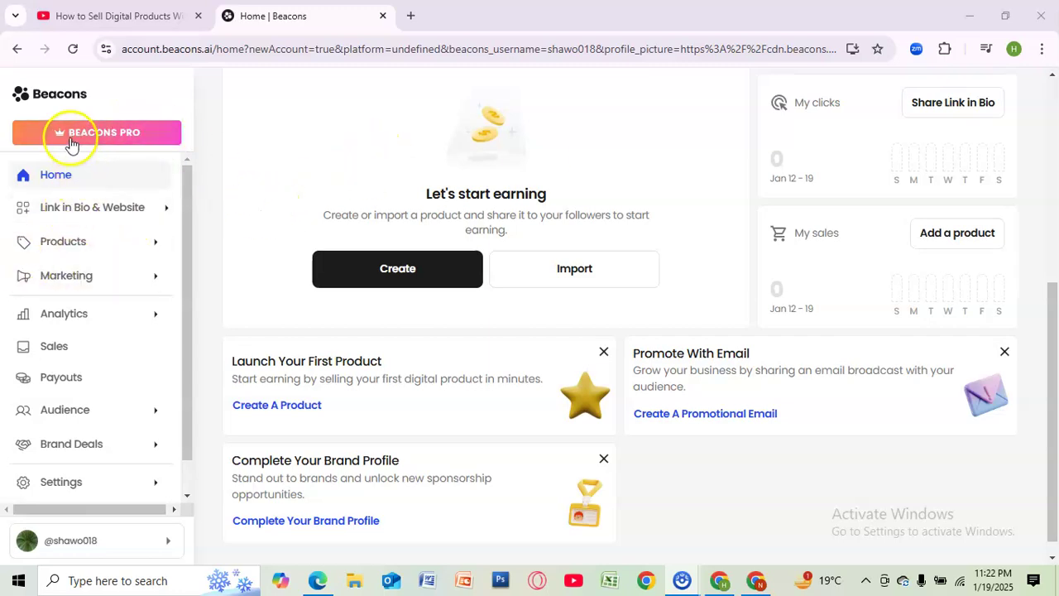
scroll(253, 145, "down", 1)
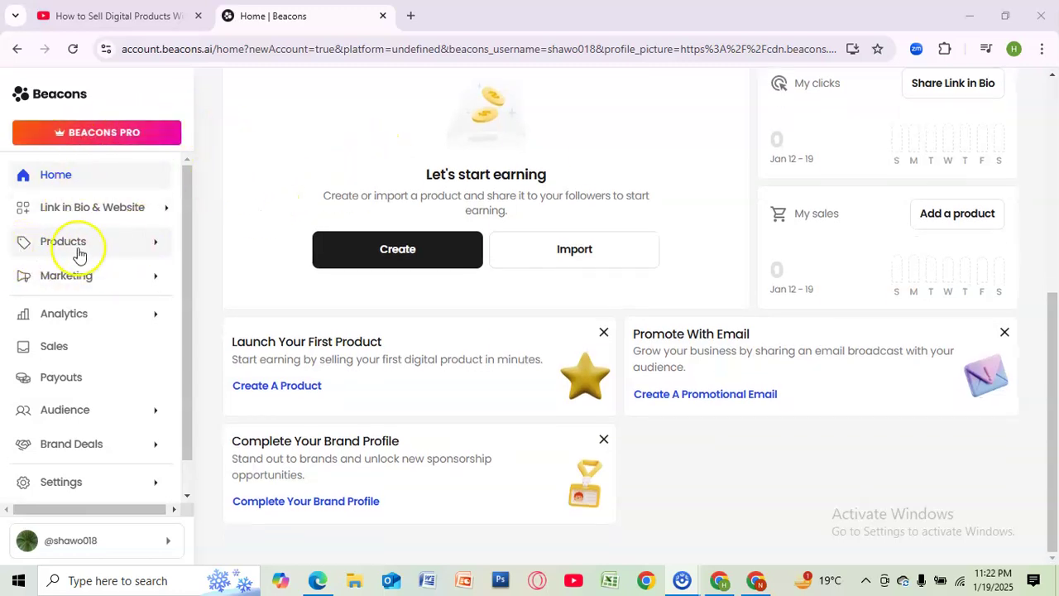
left_click(158, 243)
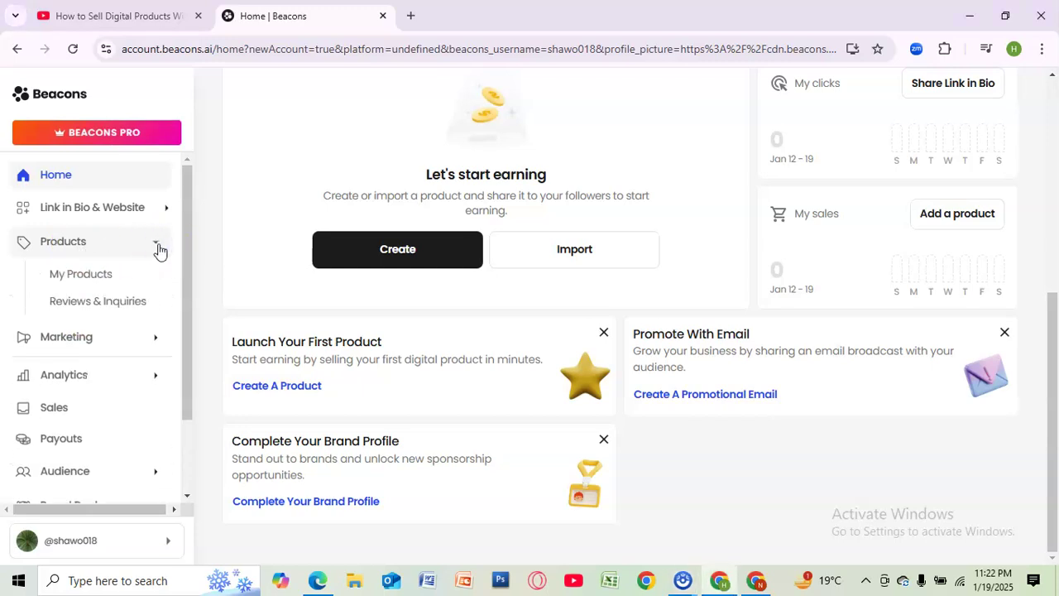
left_click(79, 277)
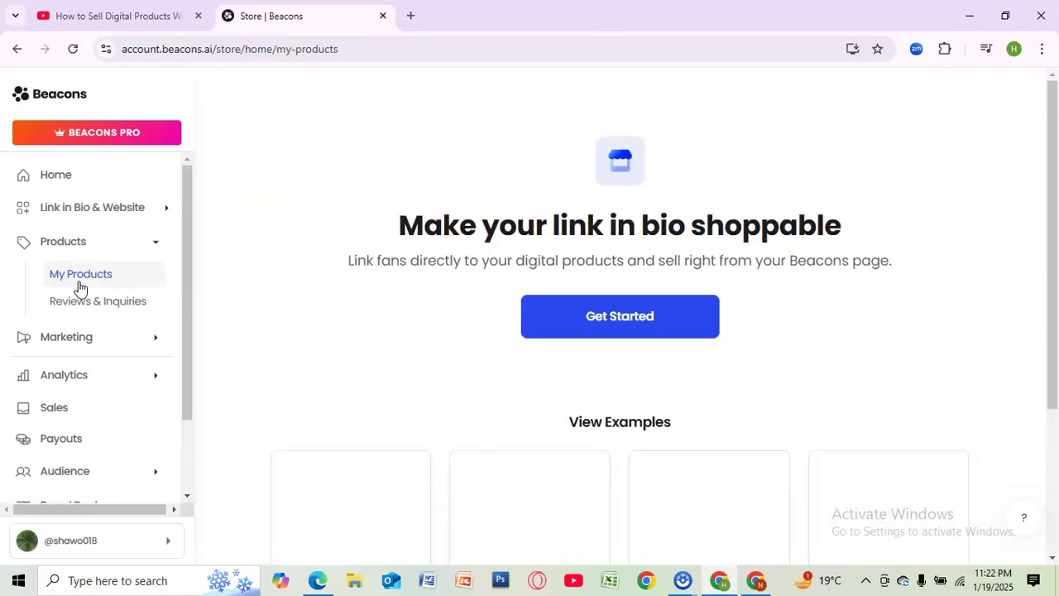
left_click(74, 285)
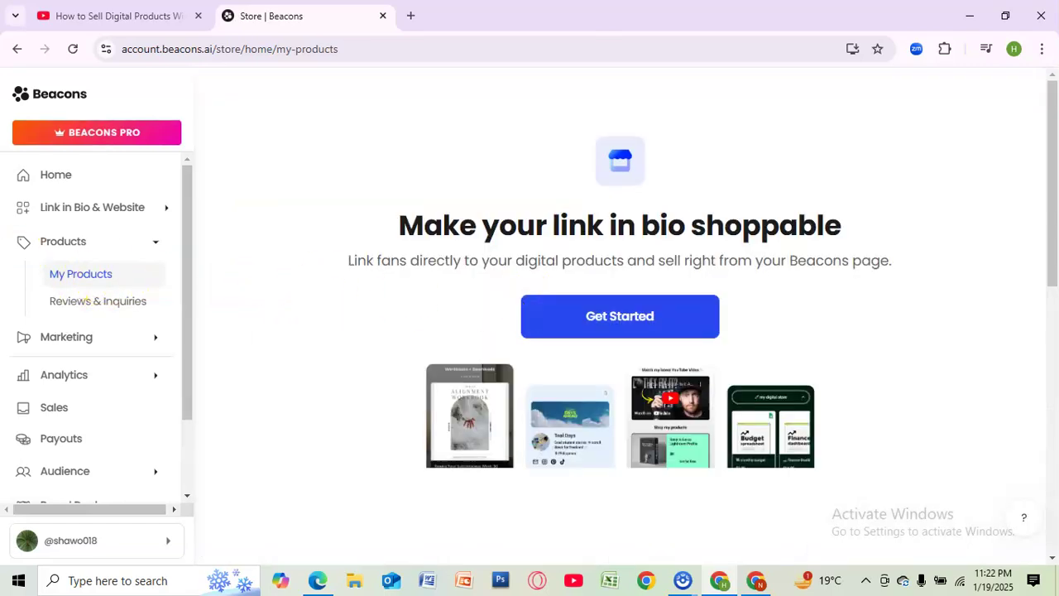
left_click(98, 244)
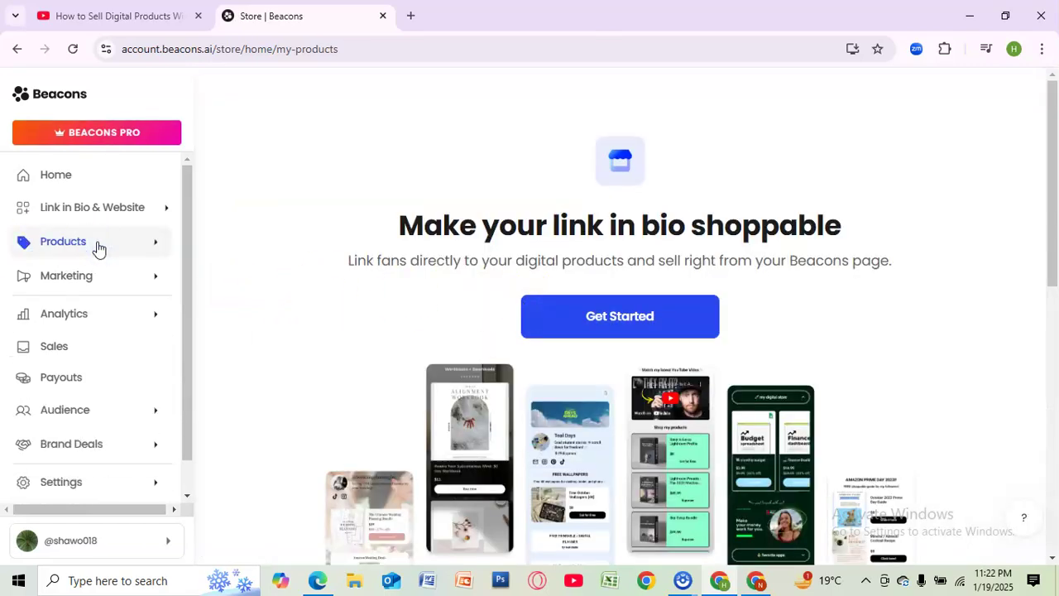
left_click(98, 244)
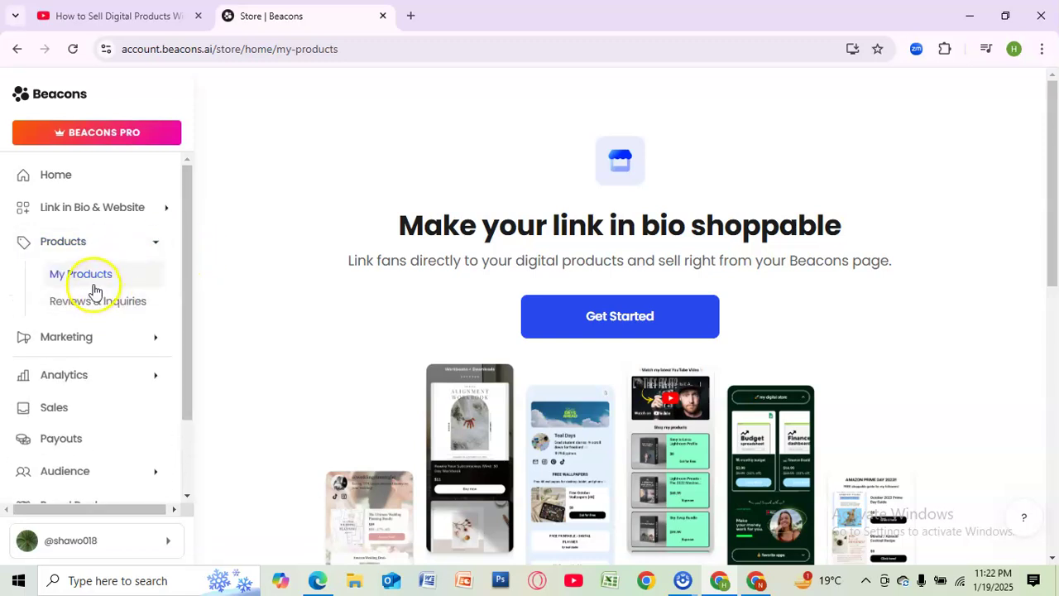
scroll(450, 260, "down", 5)
scroll(645, 455, "down", 3)
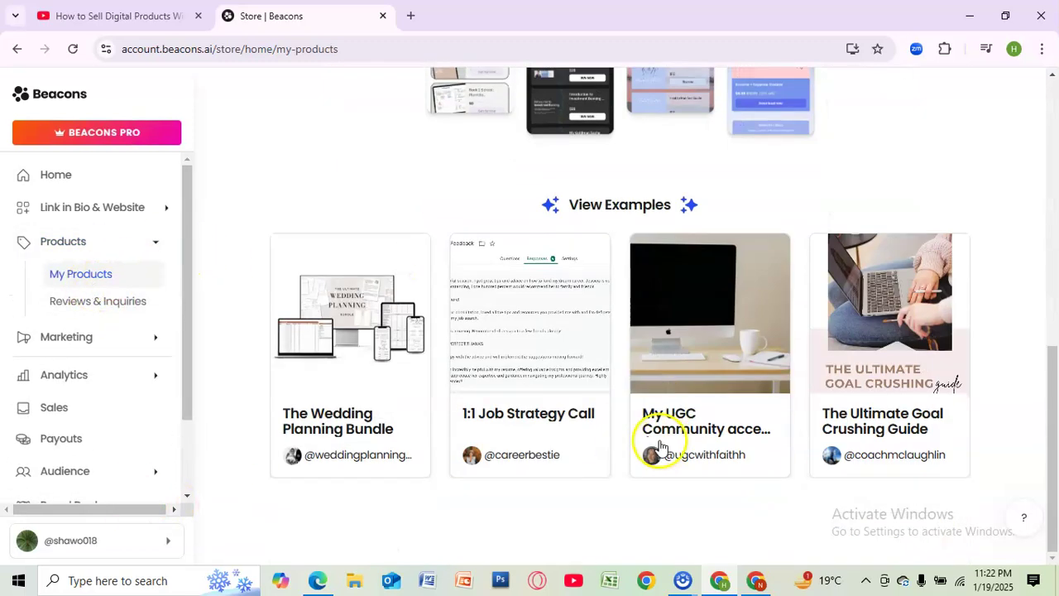
scroll(579, 439, "up", 2)
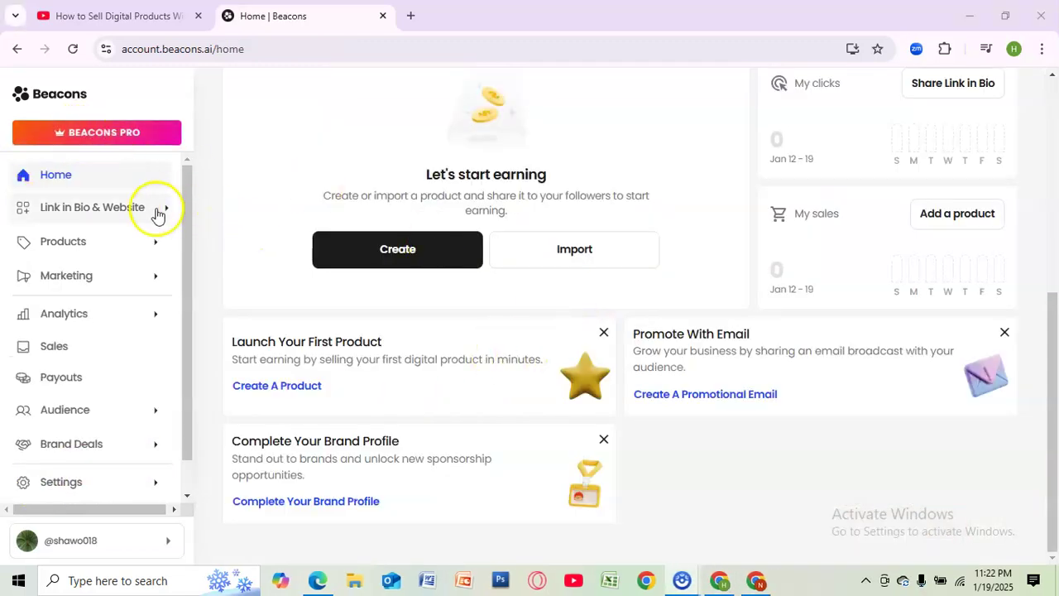
Create a new product and choose Digital product as its type.
left_click(282, 389)
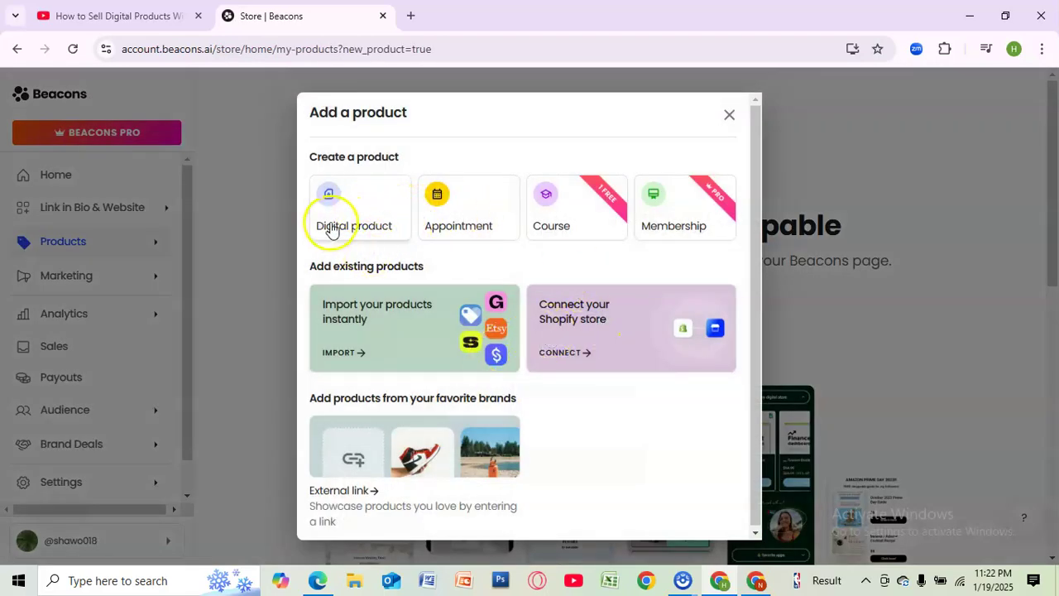
left_click(331, 230)
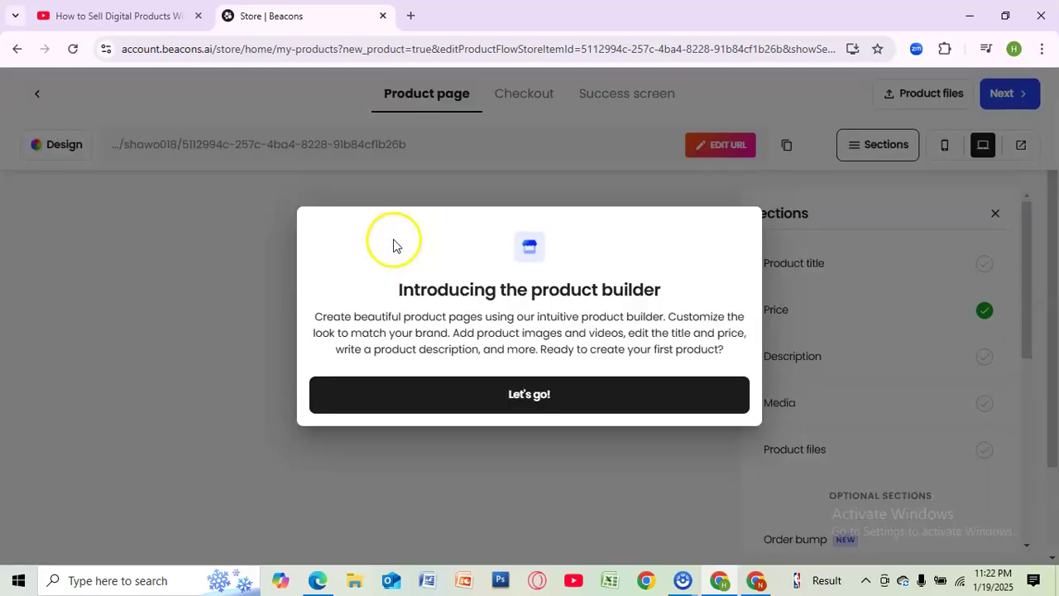
Dismiss the builder introduction and scroll through the product page preview.
left_click(501, 401)
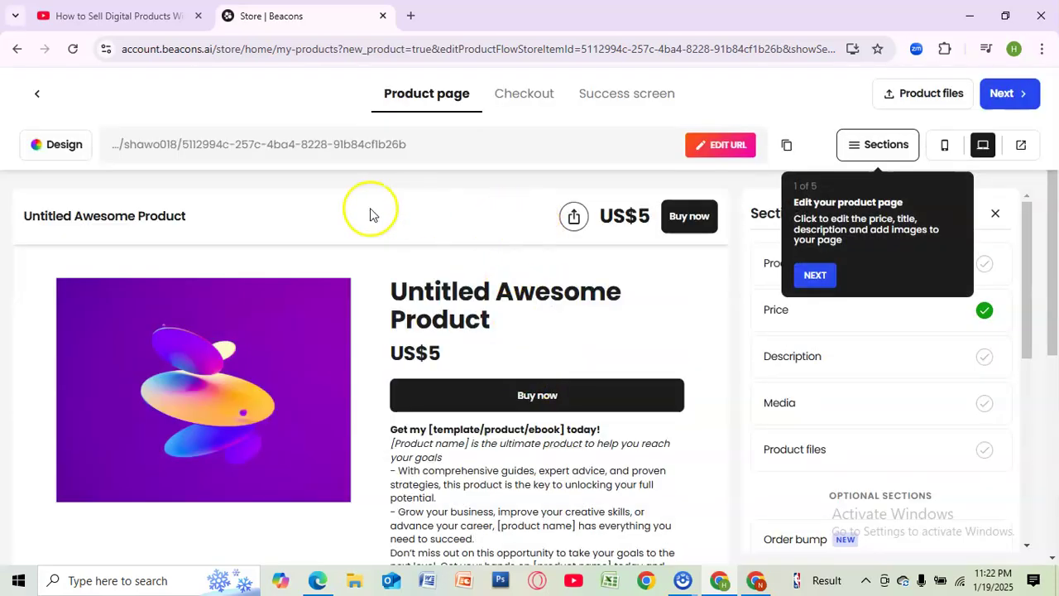
scroll(585, 284, "down", 2)
scroll(646, 303, "down", 1)
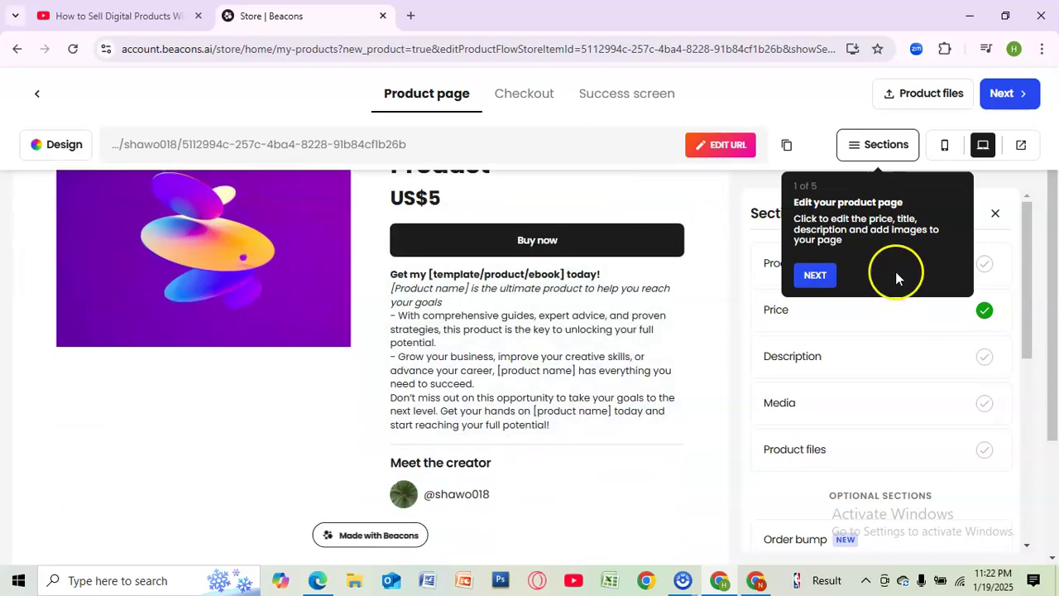
scroll(556, 289, "up", 2)
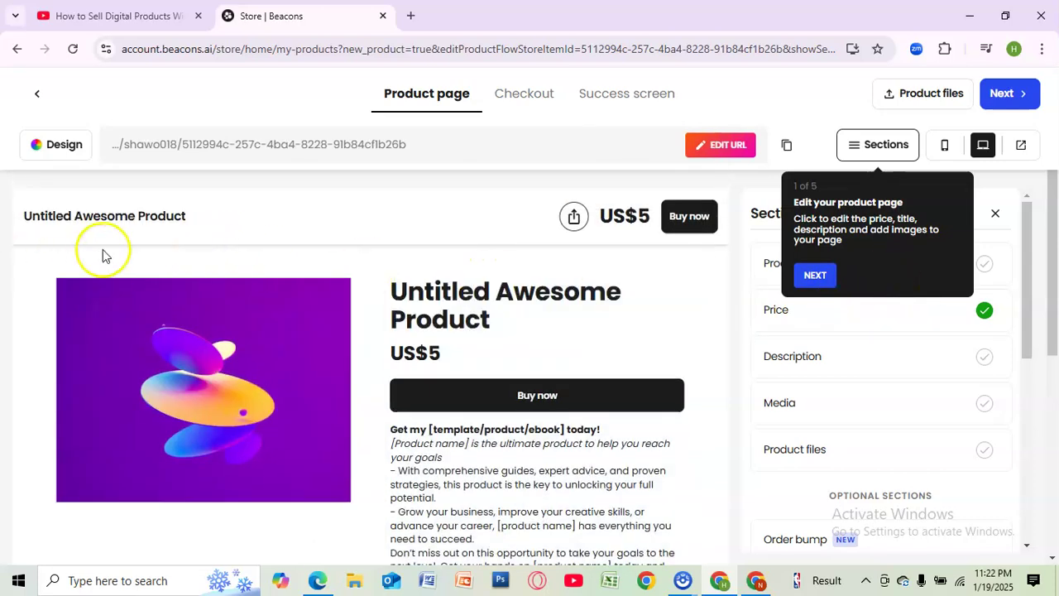
mouse_move(474, 305)
scroll(472, 299, "down", 2)
scroll(471, 315, "down", 2)
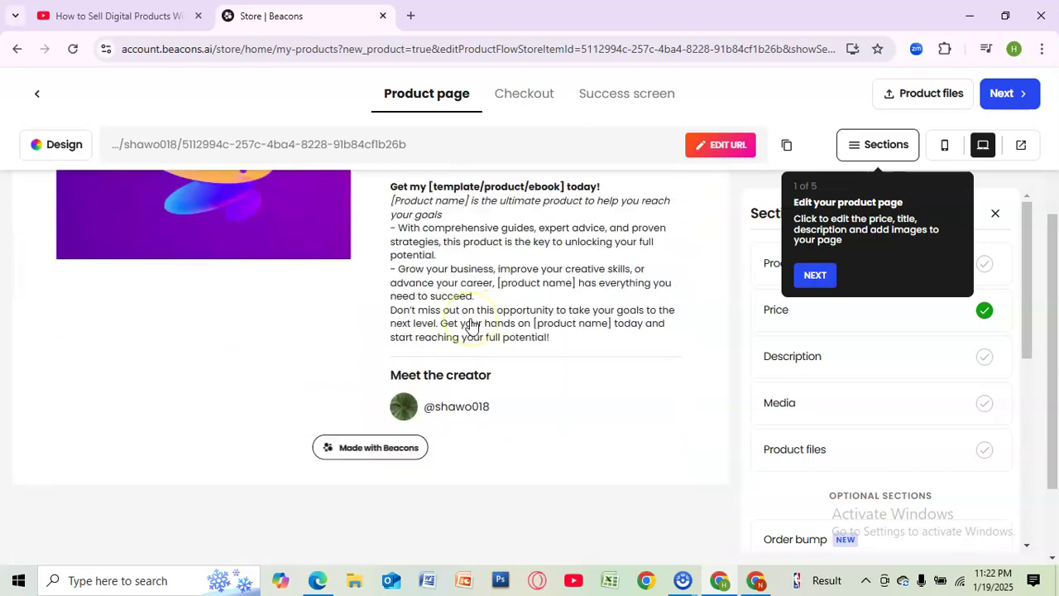
scroll(495, 329, "up", 4)
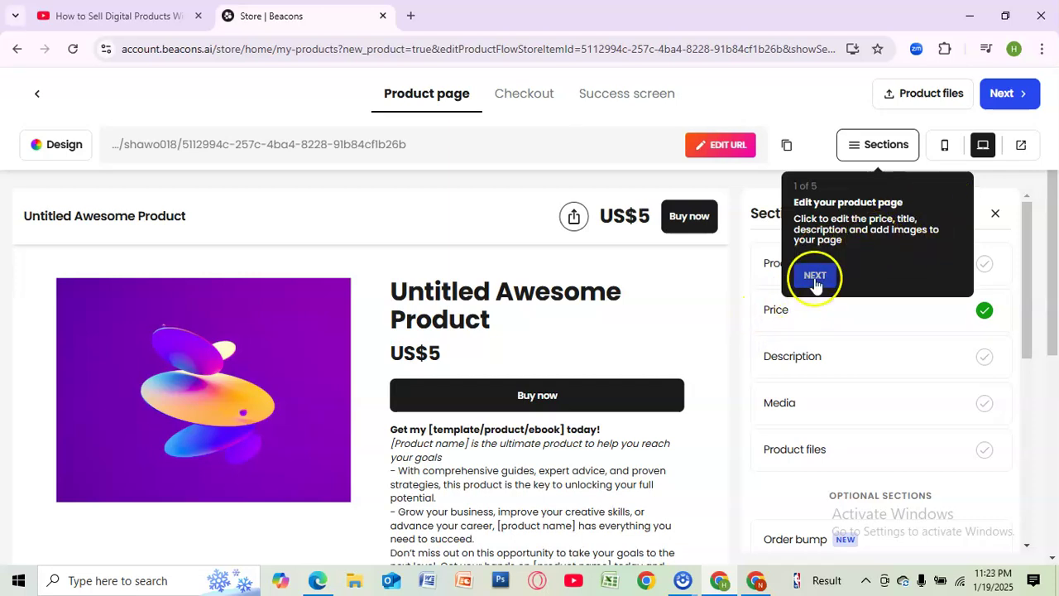
Step through all five builder tour tips and close the tour.
left_click(815, 275)
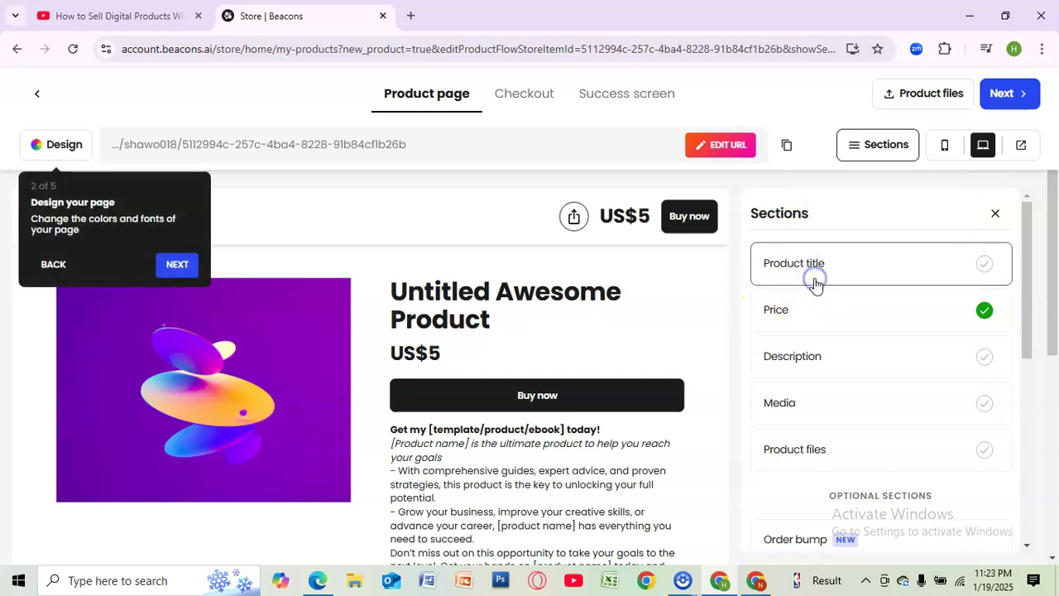
left_click(193, 281)
left_click(984, 213)
left_click(592, 195)
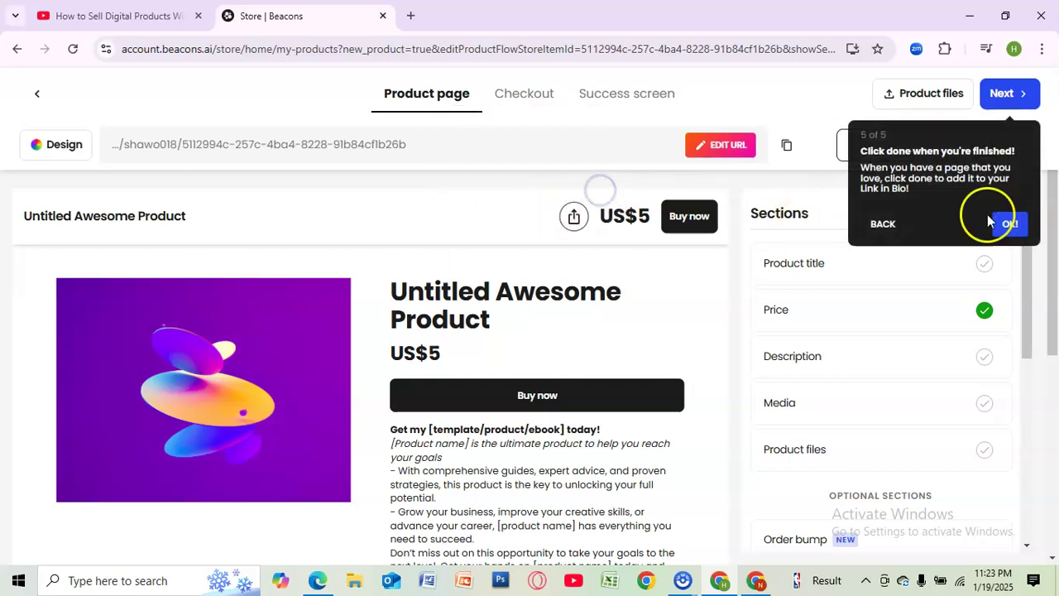
left_click(1014, 223)
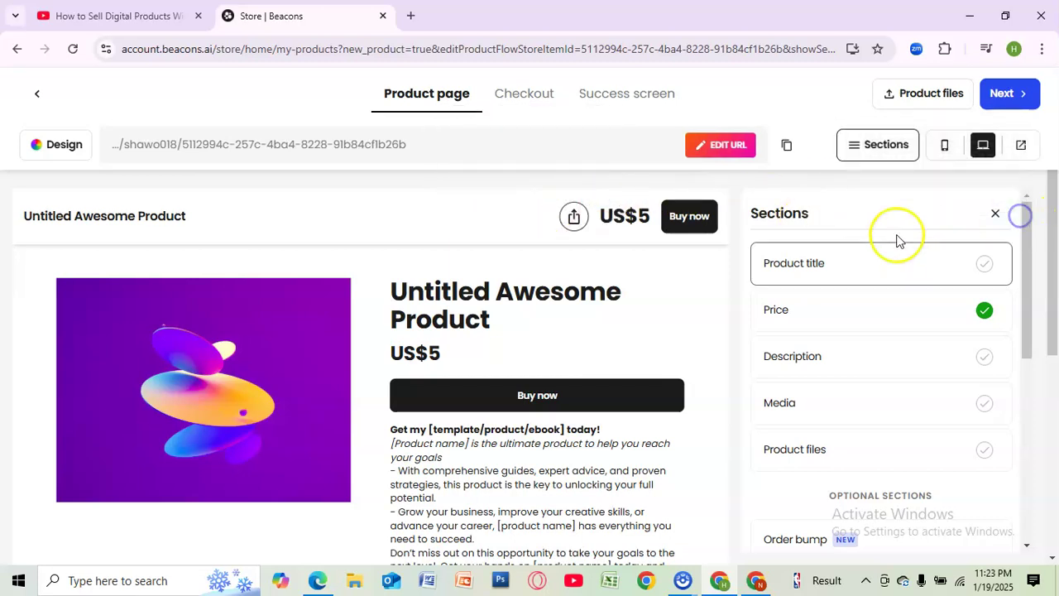
Replace the title 'Untitled Awesome Product' with 't-shirt' in the Product title section.
left_click(886, 281)
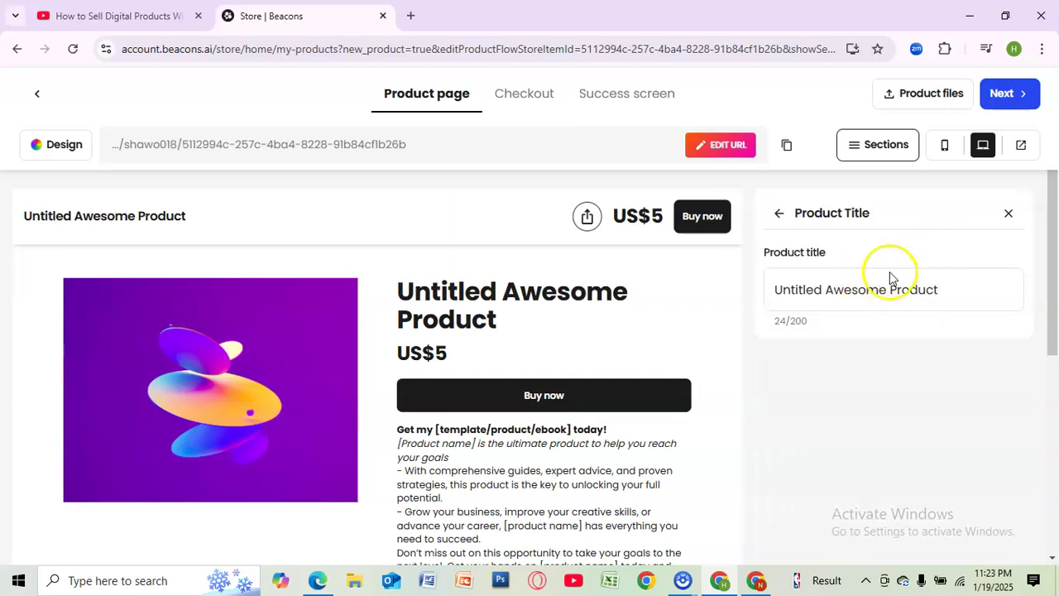
triple_click(987, 289)
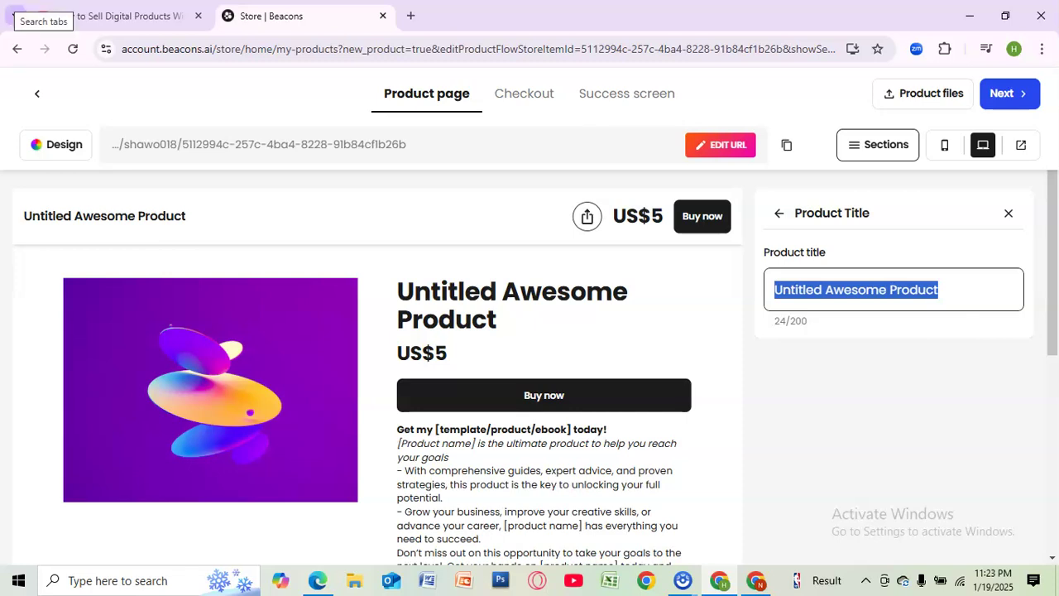
type("t-shirt")
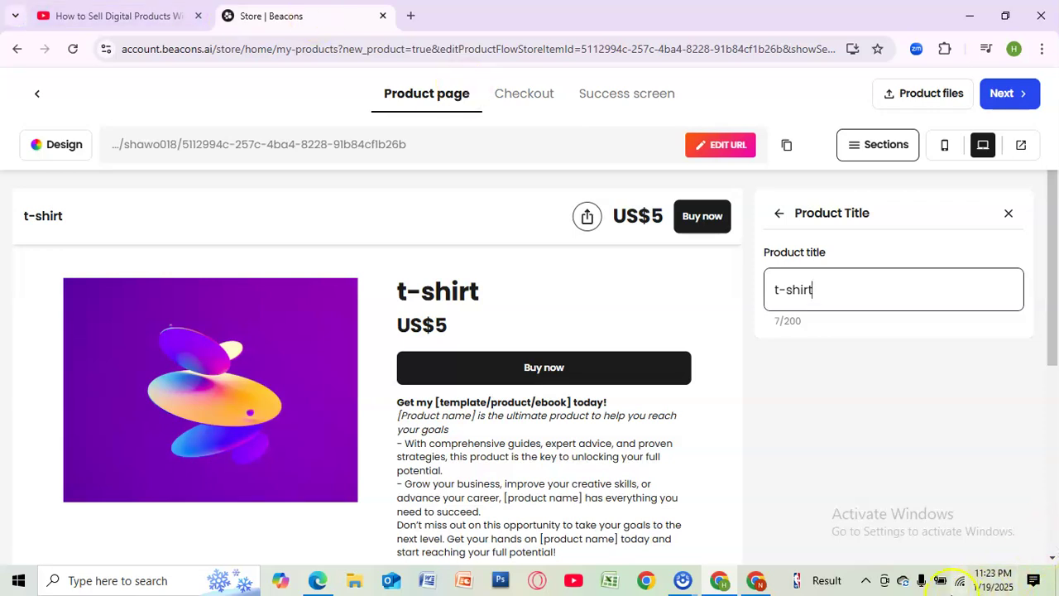
scroll(951, 374, "down", 4)
scroll(951, 374, "up", 3)
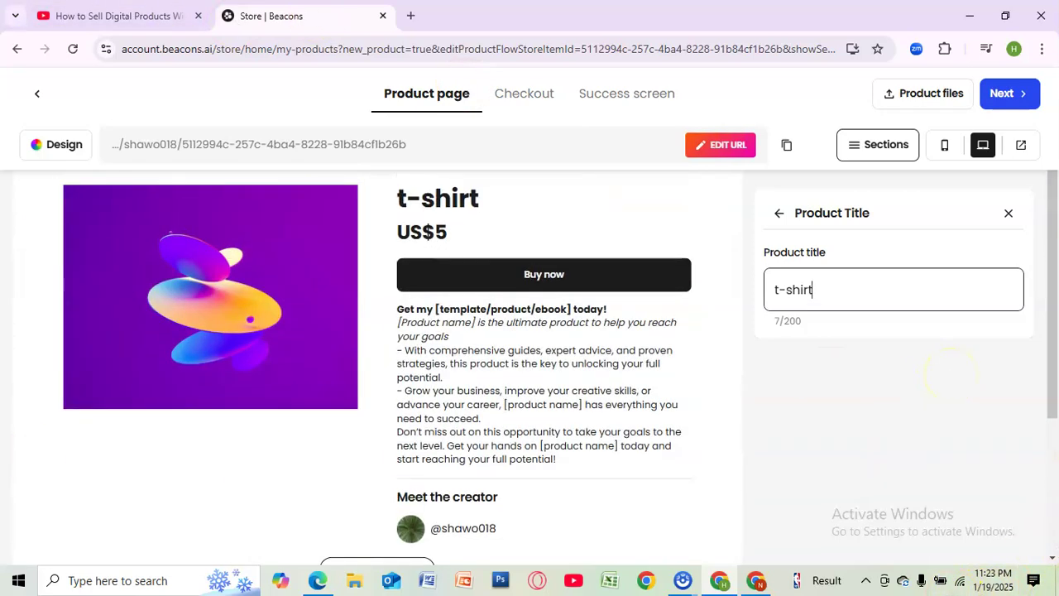
Open the t-shirt's Description section and its Generate with AI tool.
left_click(779, 213)
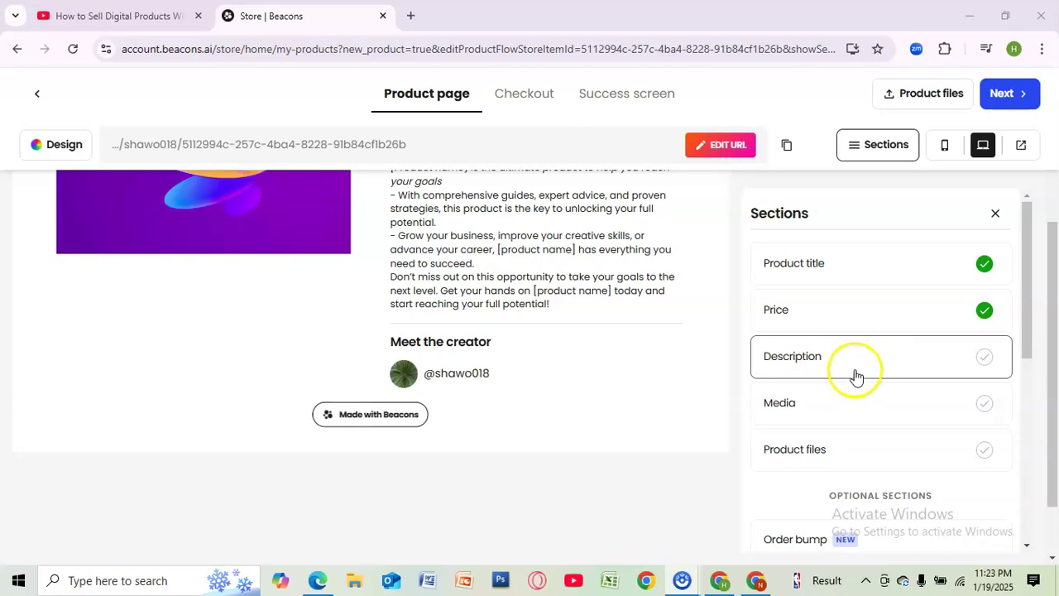
left_click(856, 375)
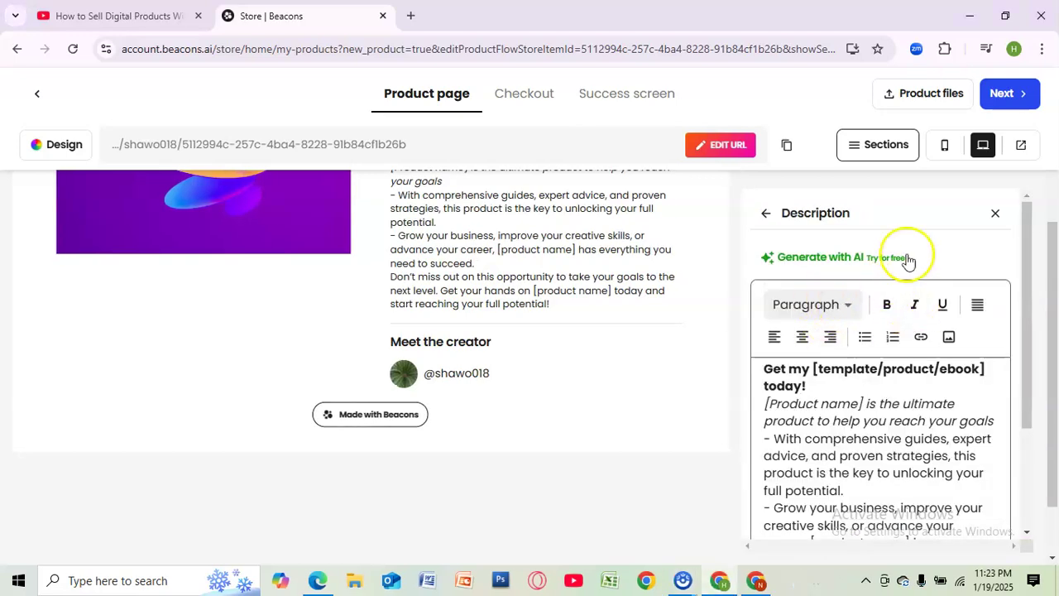
left_click(839, 260)
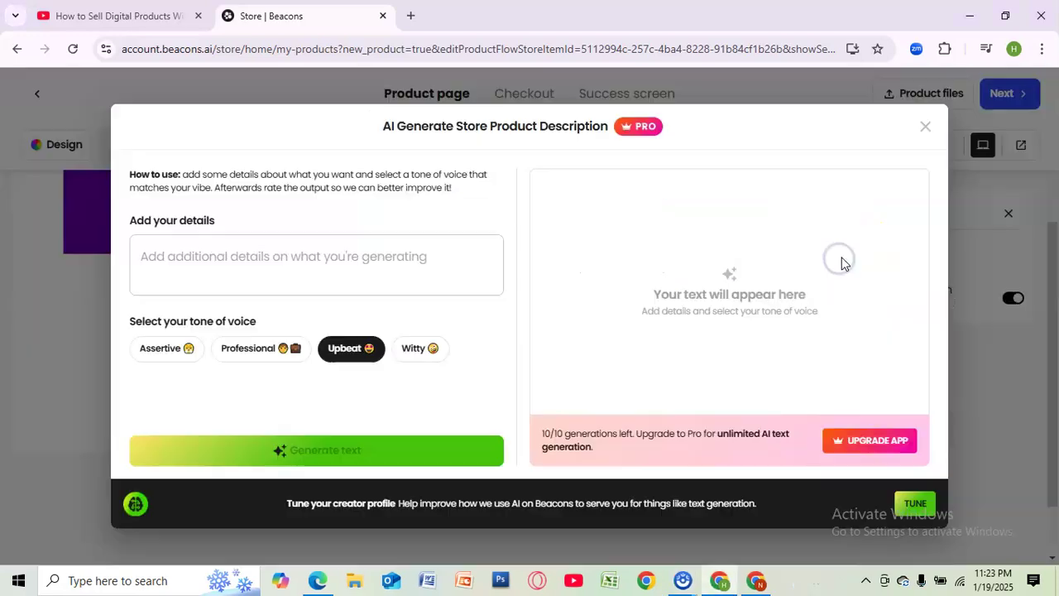
Generate an upbeat description from the details 'about t shirt' and select the output.
left_click(179, 265)
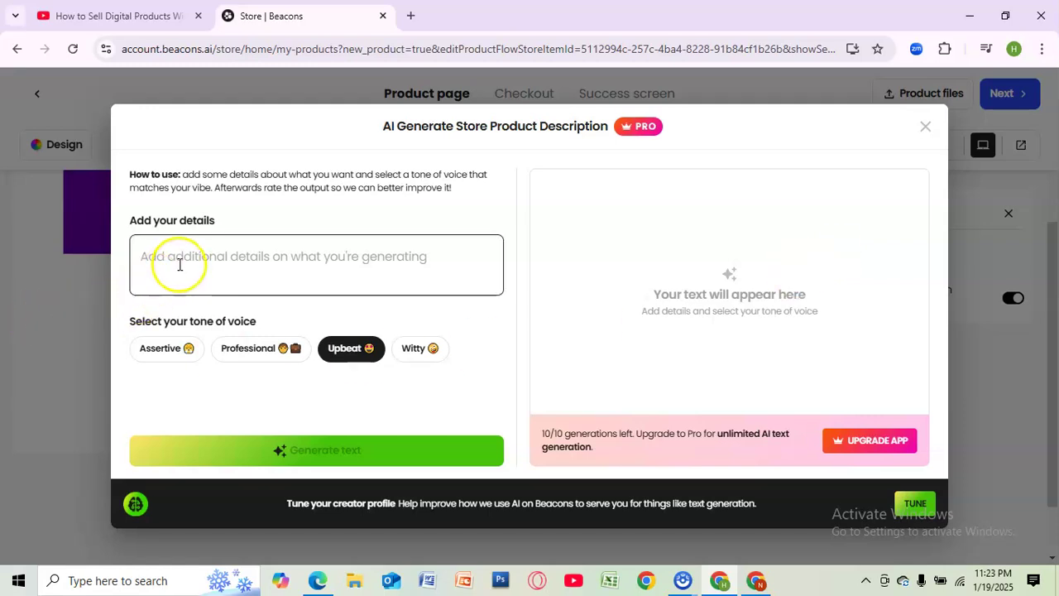
left_click(300, 272)
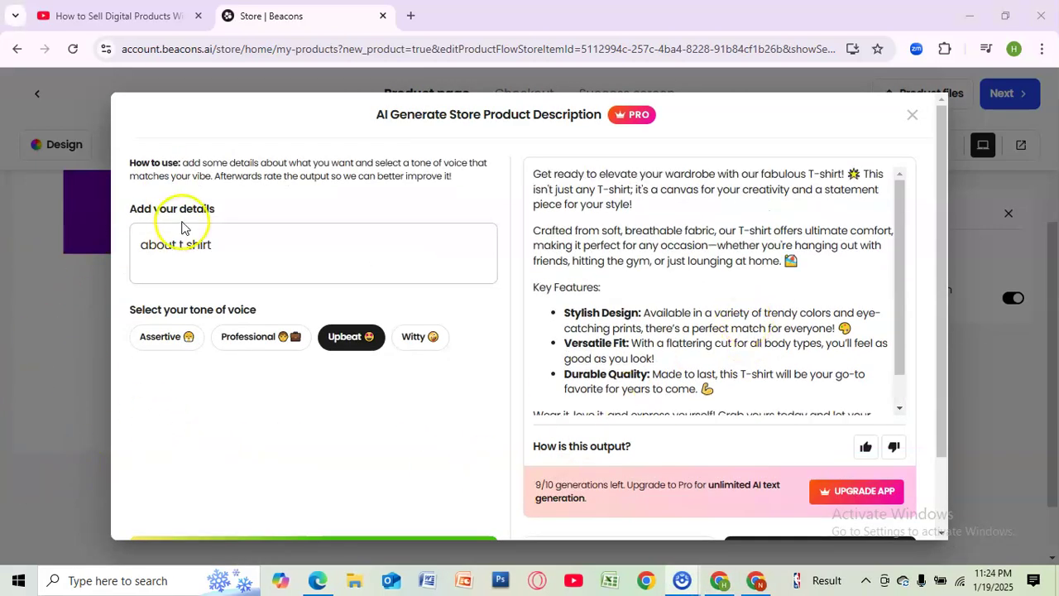
left_click(151, 259)
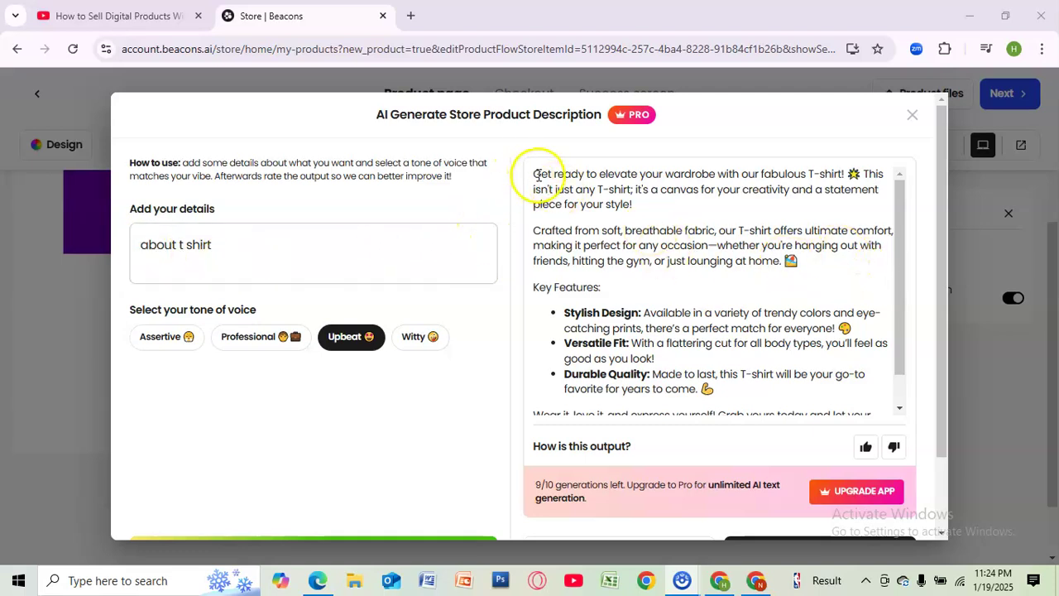
left_click_drag(535, 175, 873, 440)
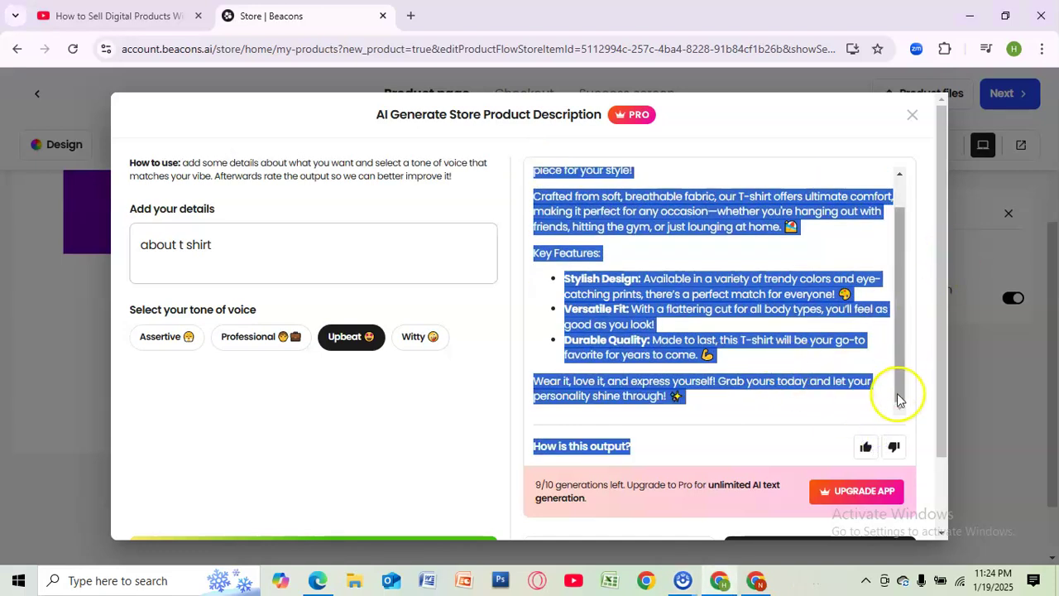
Close the AI generator and Description panel, keeping the original template description.
left_click(911, 115)
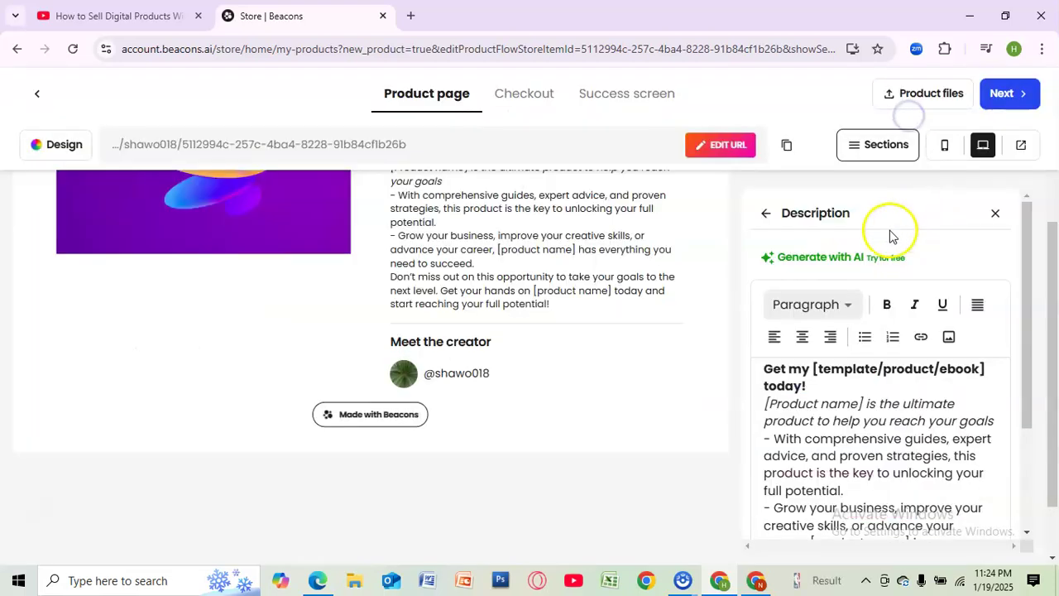
scroll(818, 350, "down", 2)
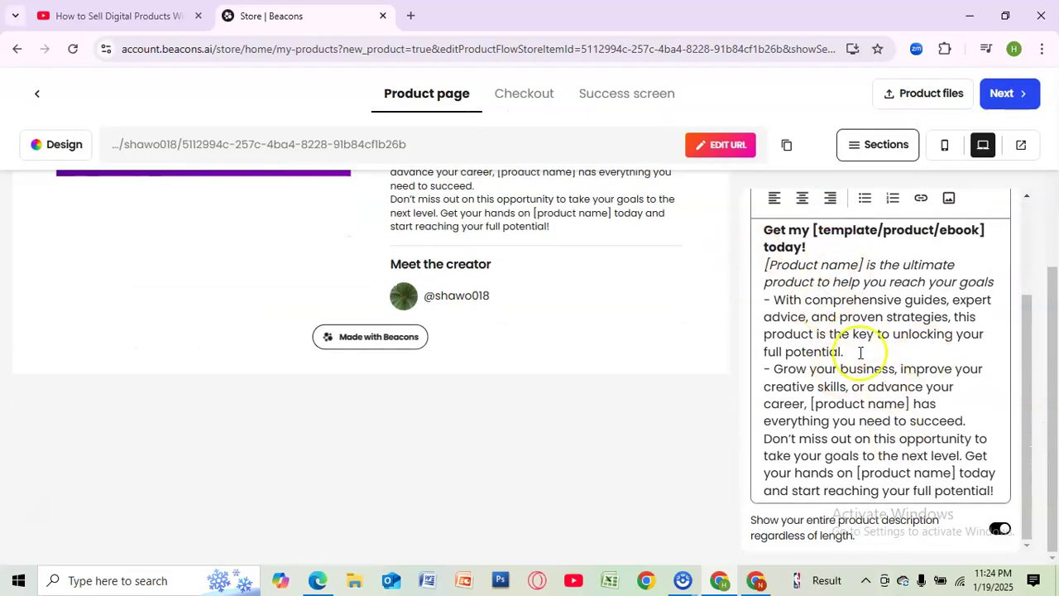
scroll(859, 354, "up", 2)
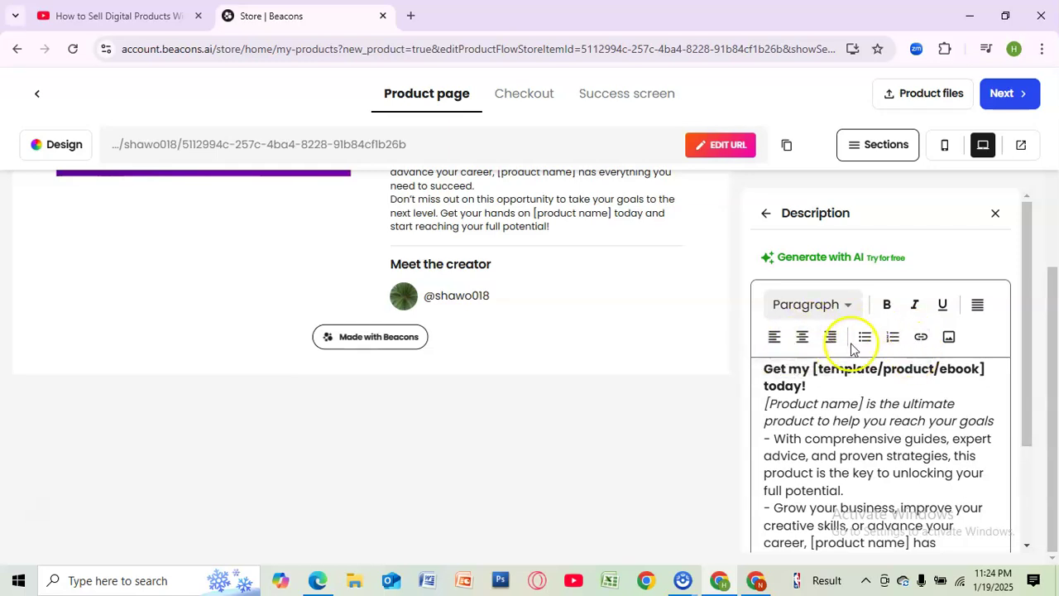
scroll(726, 253, "up", 2)
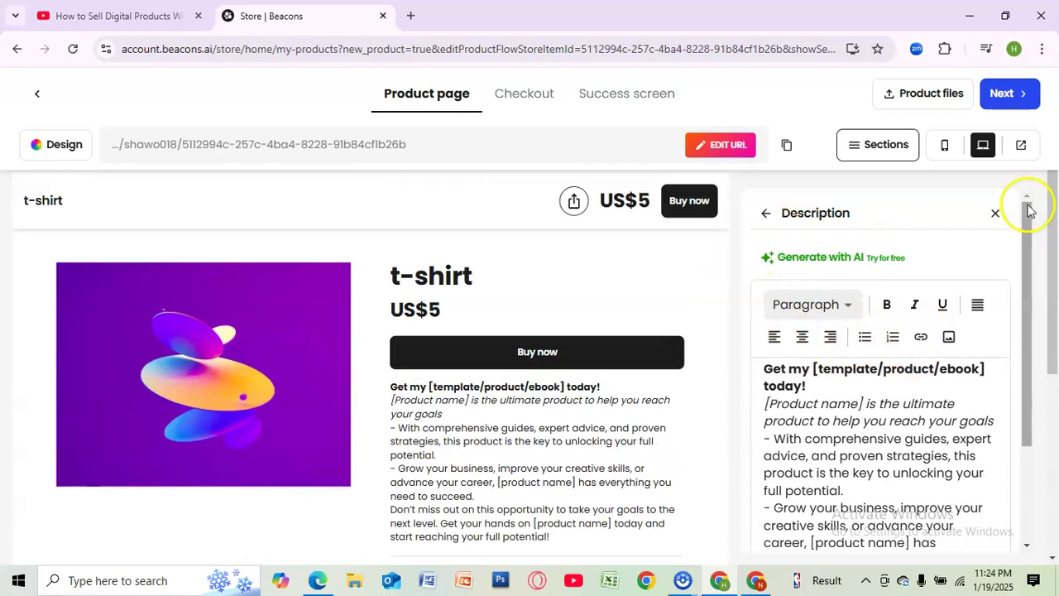
left_click(992, 216)
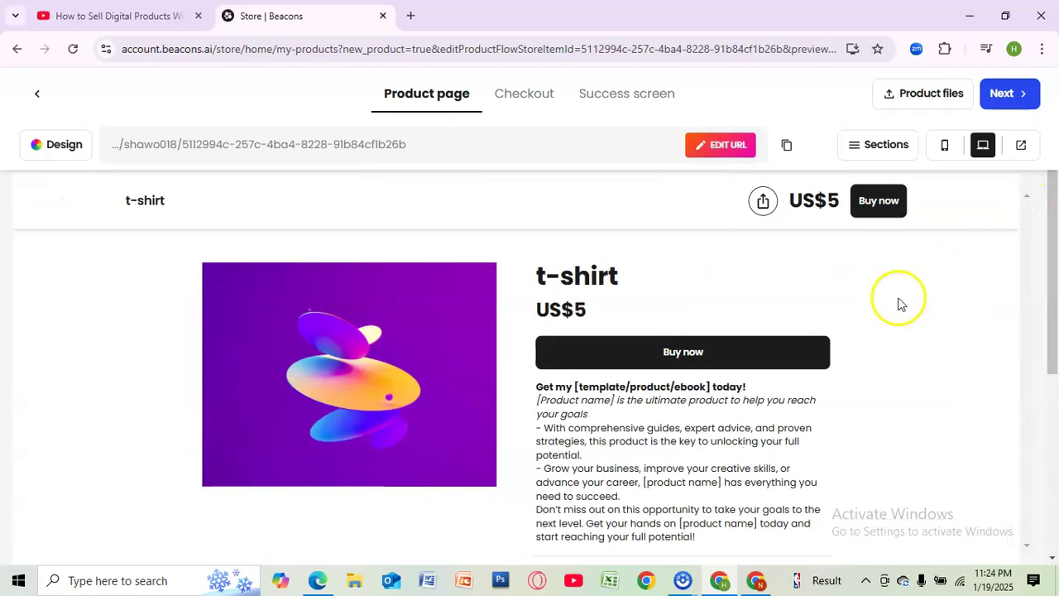
scroll(901, 299, "down", 3)
scroll(897, 294, "up", 3)
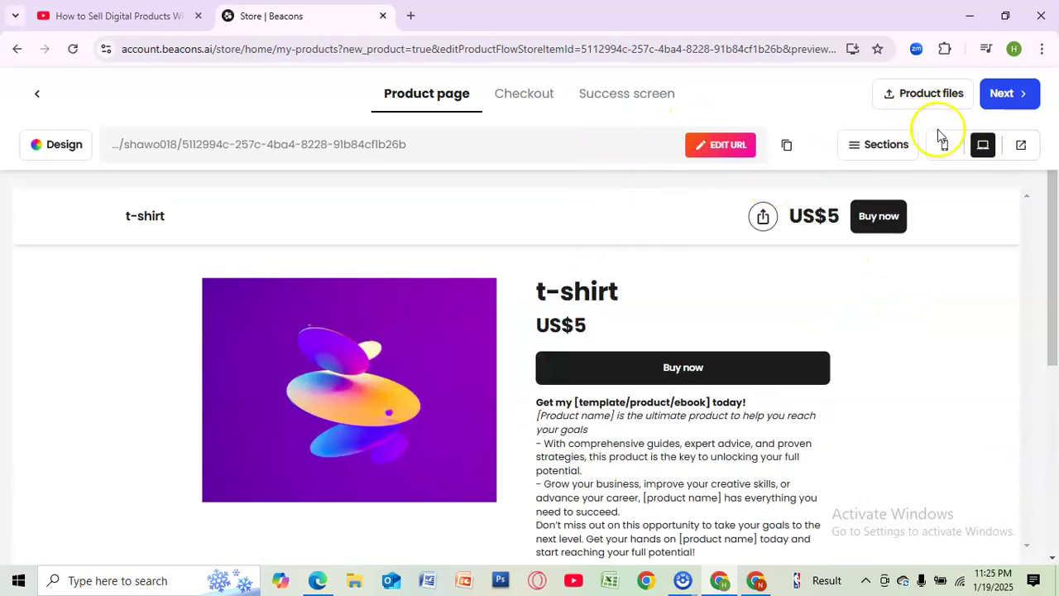
Upload Desktop's download (1).jpeg as the t-shirt's product file.
left_click(1010, 97)
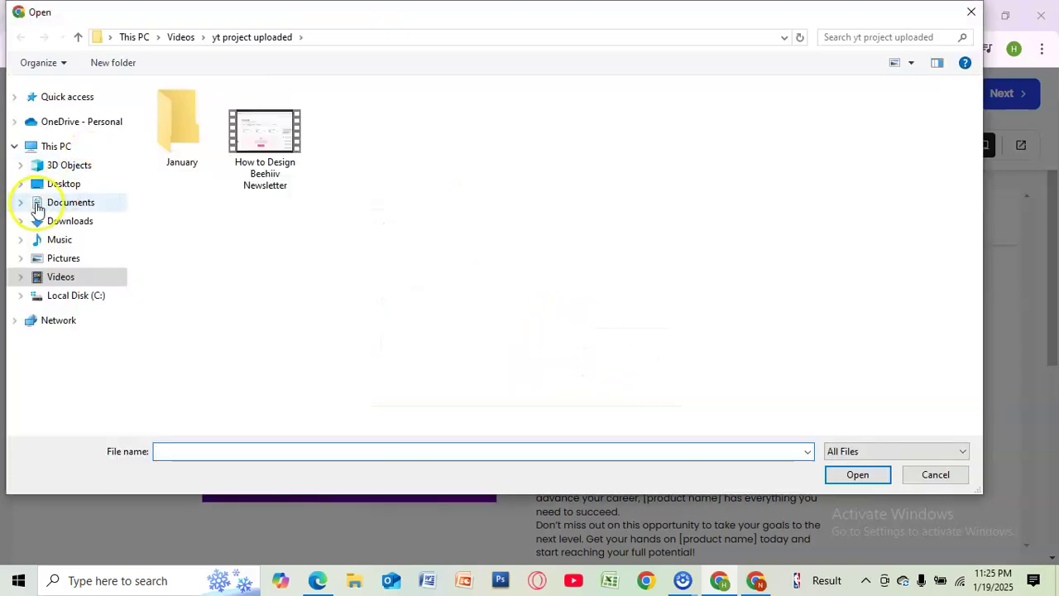
left_click(60, 183)
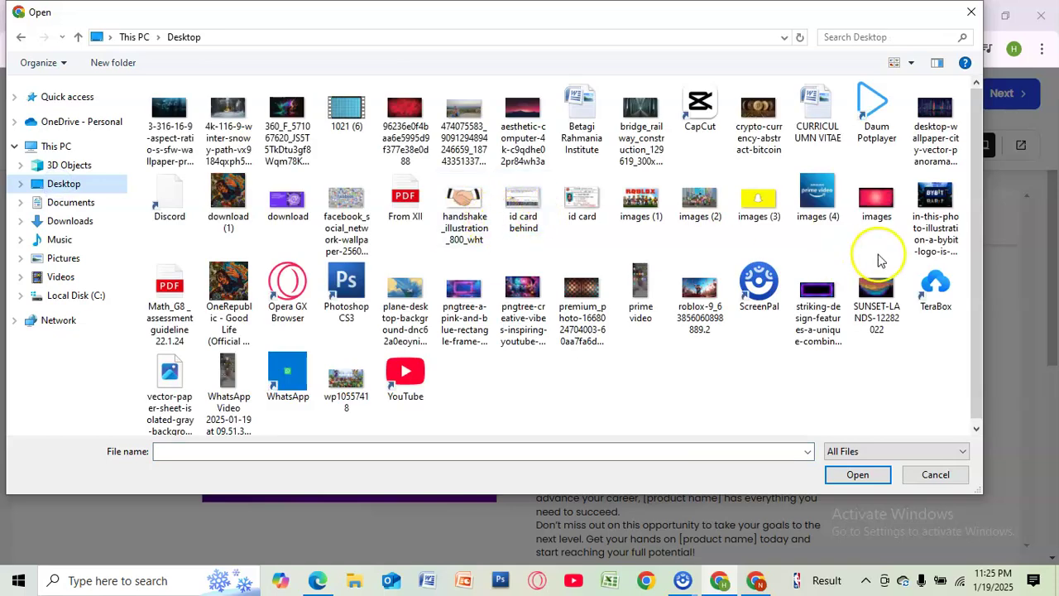
left_click(220, 218)
left_click(856, 474)
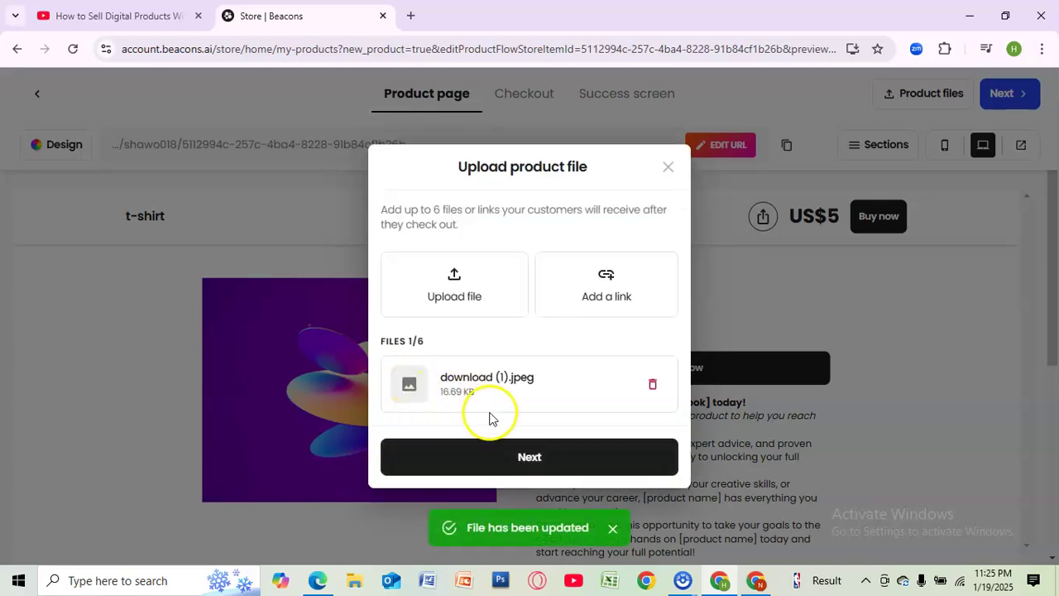
Publish the t-shirt unlisted by skipping store listing, then dismiss the live confirmation.
left_click(544, 466)
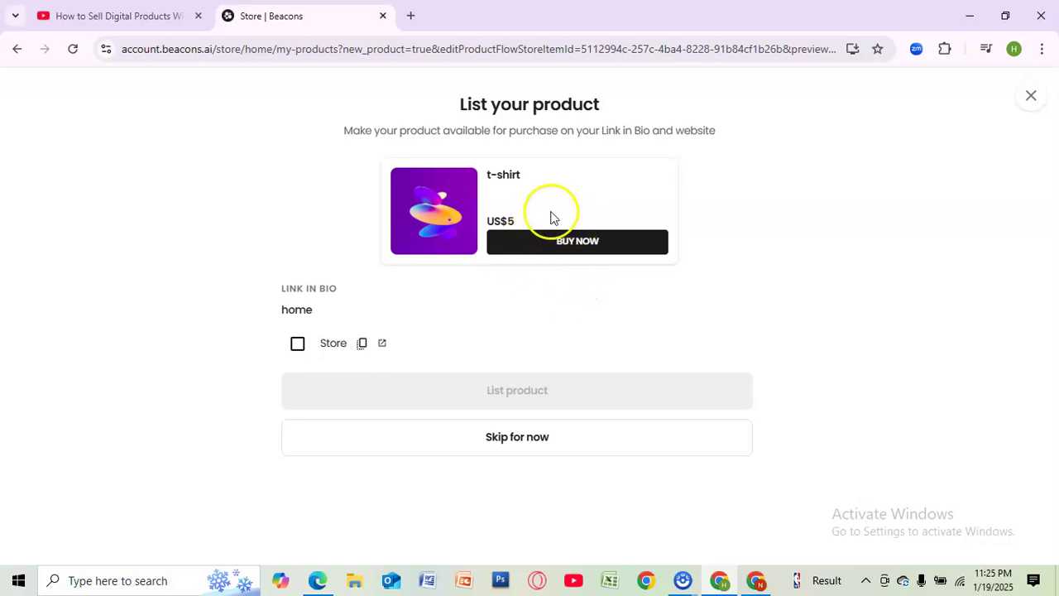
left_click(509, 437)
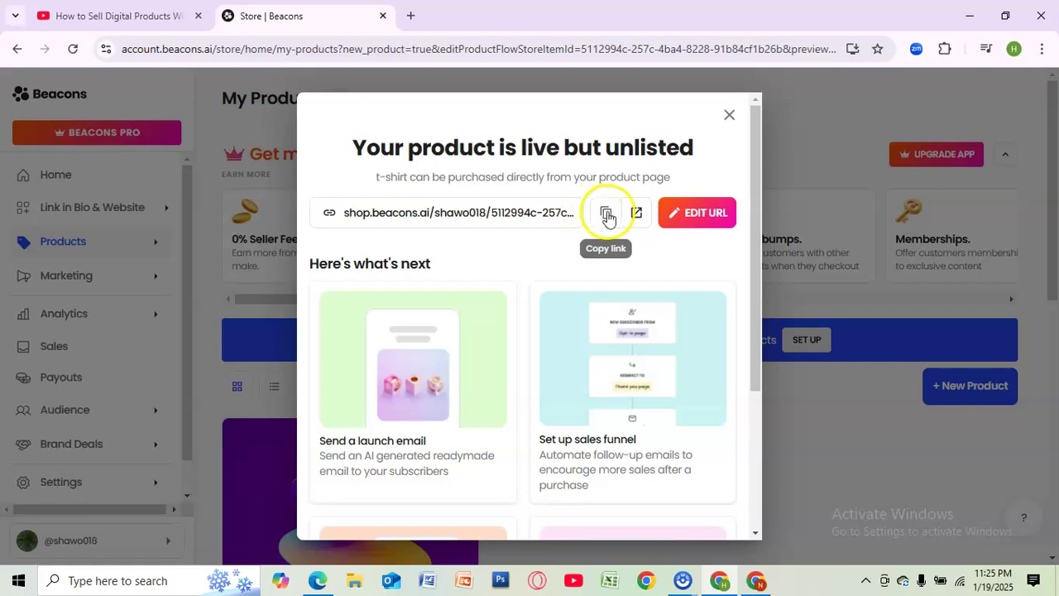
scroll(650, 257, "down", 3)
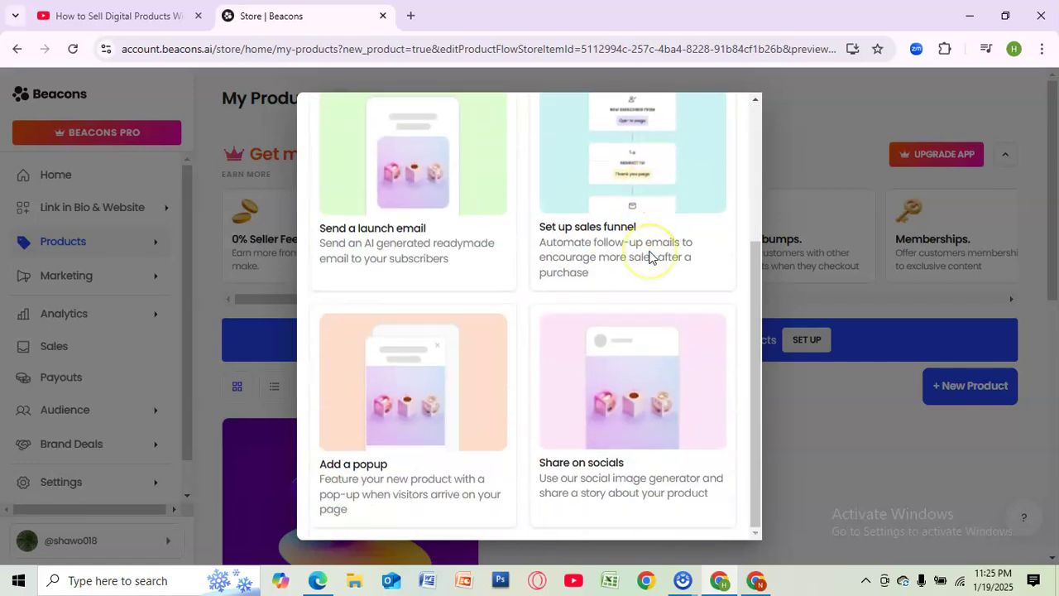
scroll(650, 257, "up", 3)
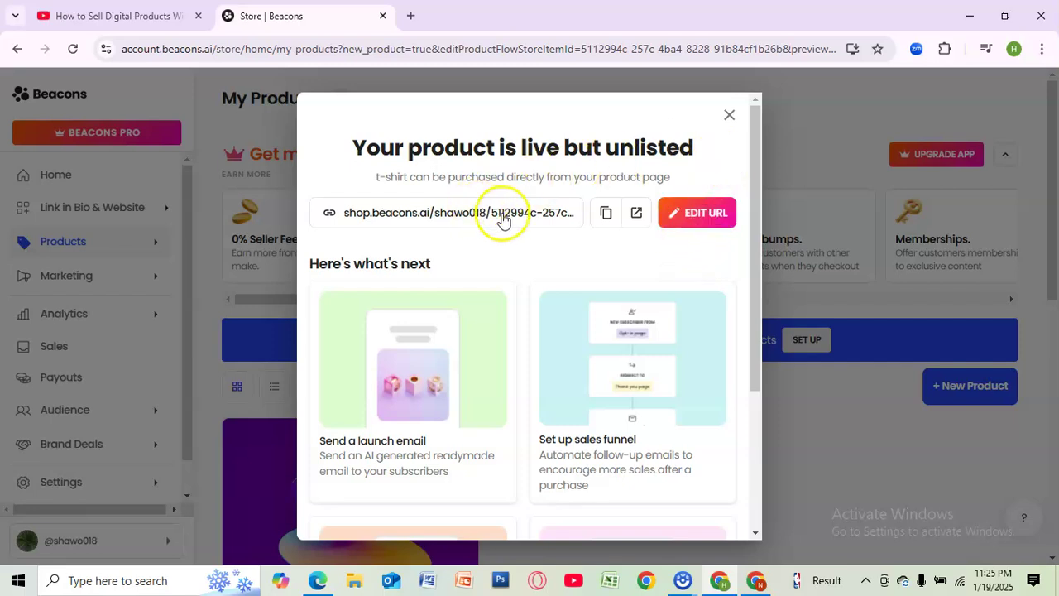
scroll(504, 208, "down", 3)
scroll(542, 220, "up", 1)
scroll(546, 215, "up", 2)
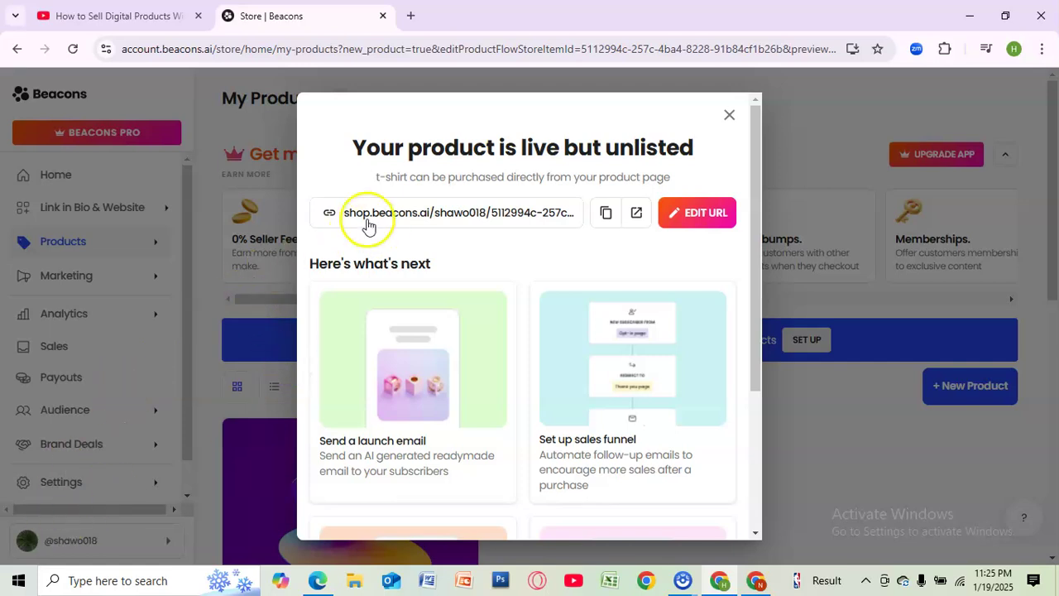
left_click(732, 116)
scroll(579, 284, "down", 5)
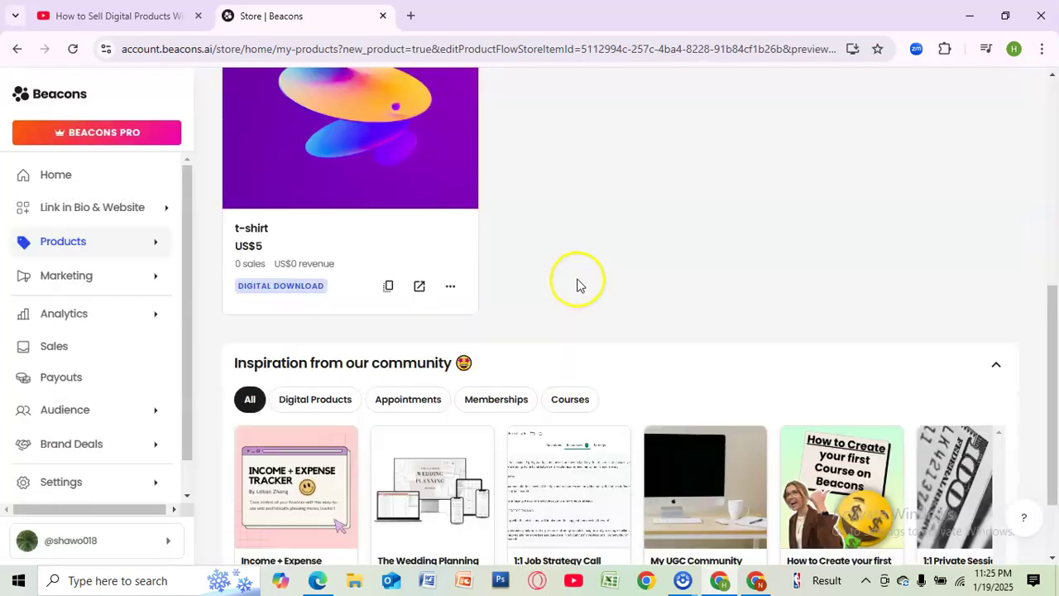